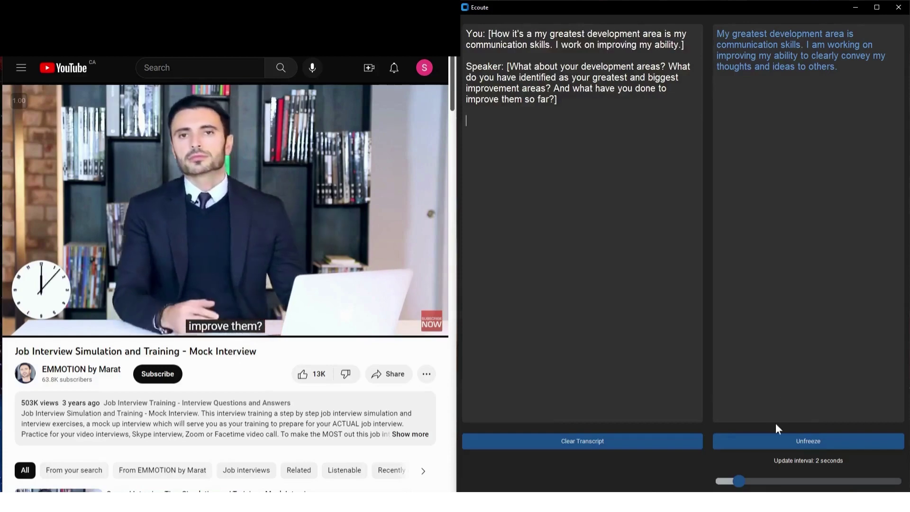
Step: Unfreeze Ecoute so its suggested interview responses update live again
click(781, 440)
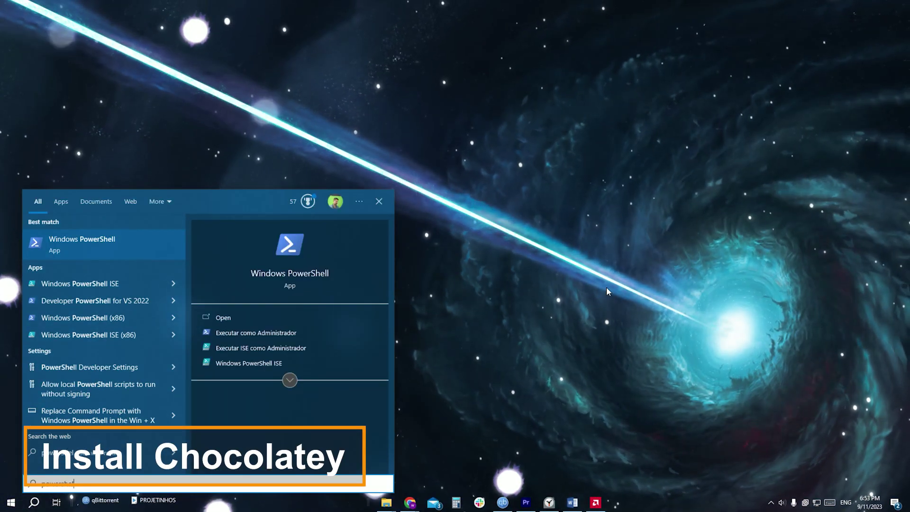
Step: Run the Chocolatey and ffmpeg install commands in an administrator PowerShell
right_click(124, 251)
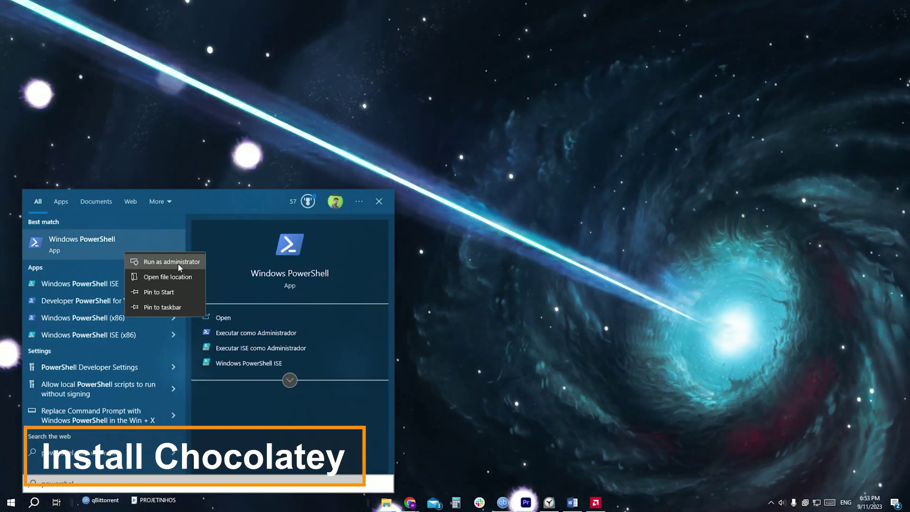
click(178, 263)
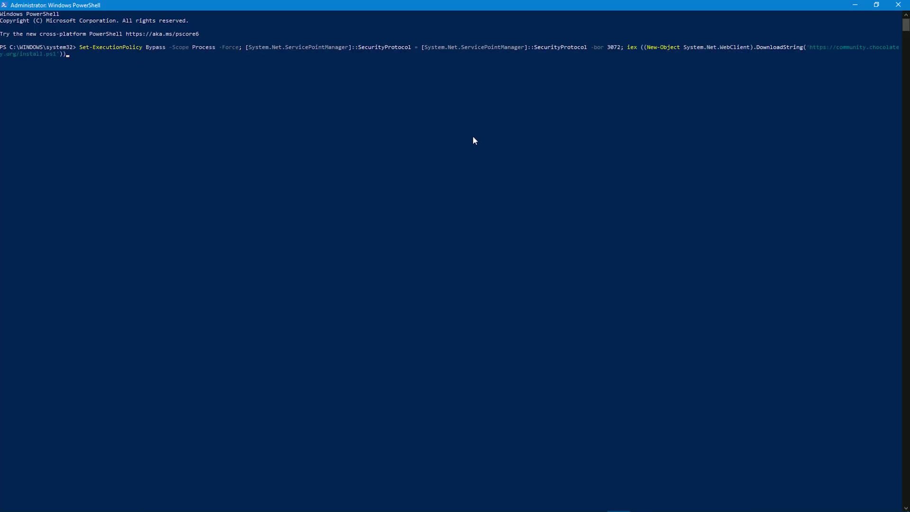
key(Return)
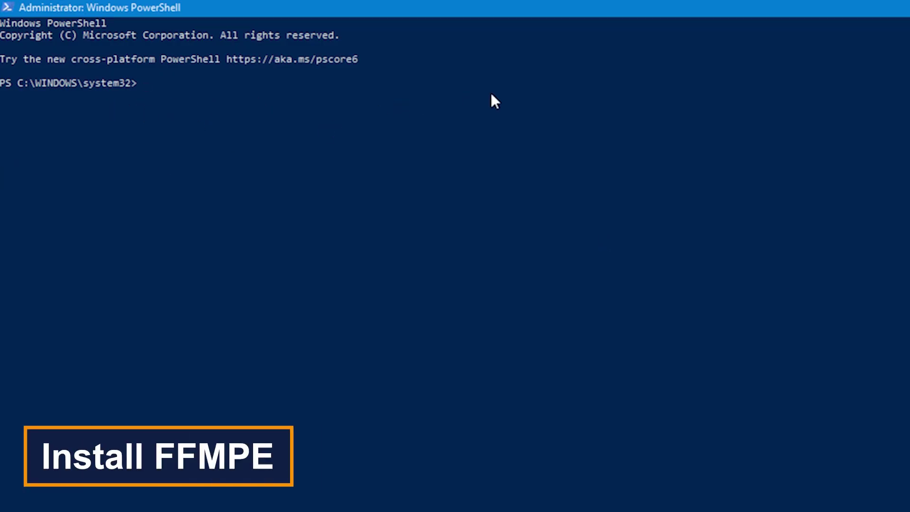
key(Return)
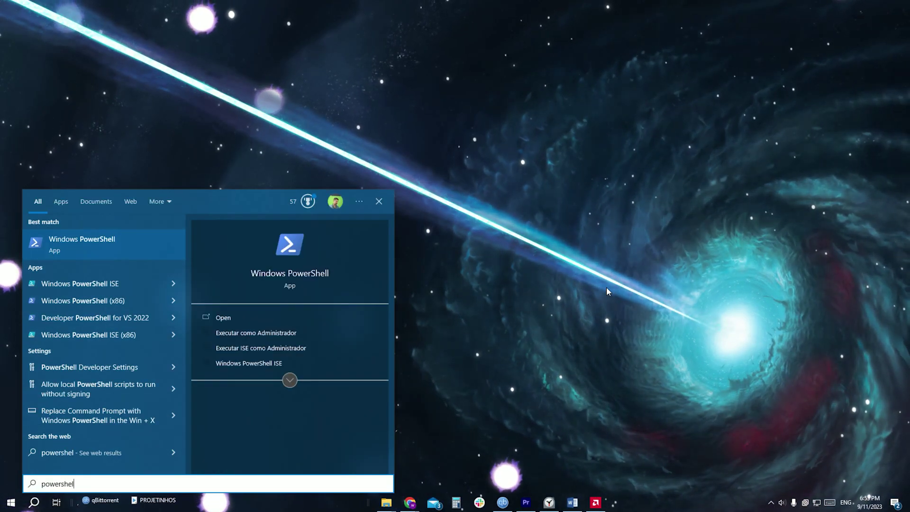
Step: Relaunch a fresh Windows PowerShell session as administrator
text(l)
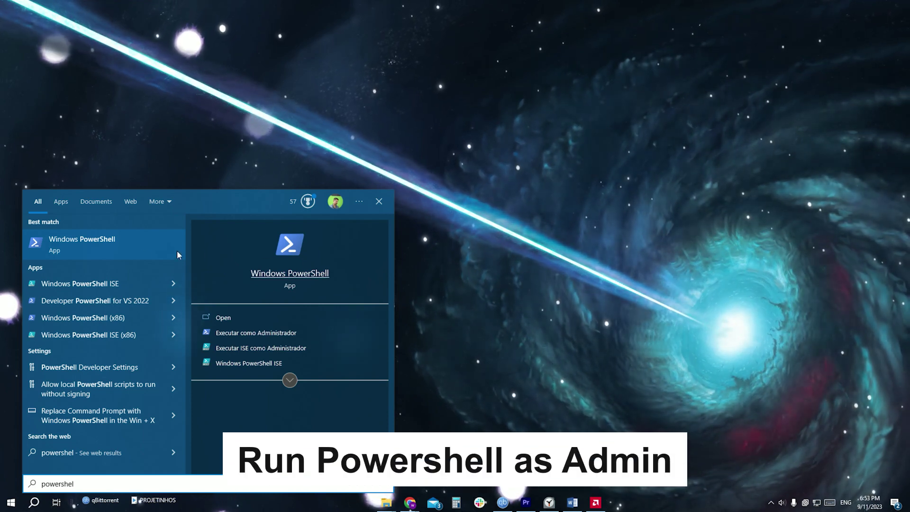
right_click(125, 252)
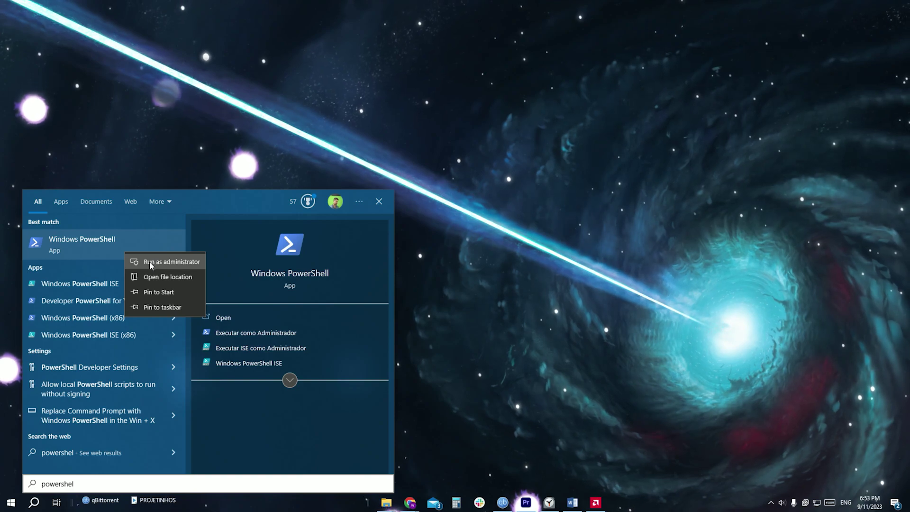
click(152, 261)
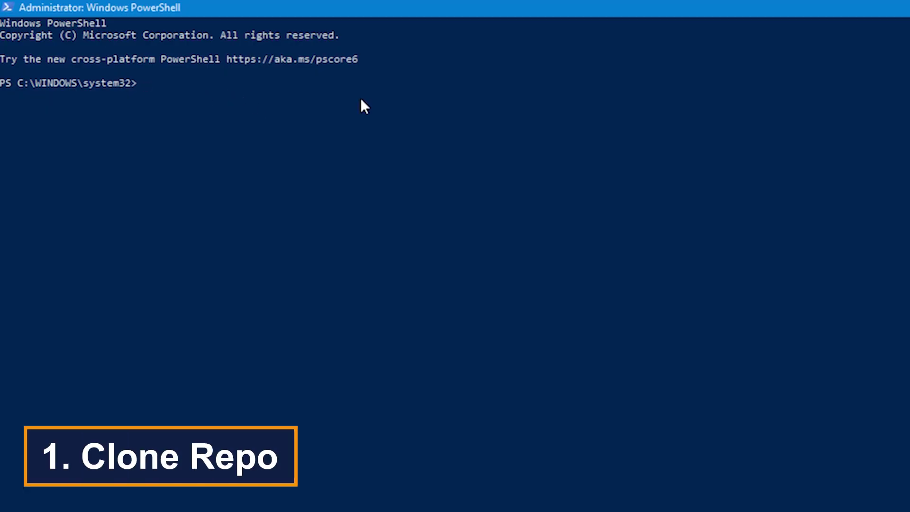
Step: Clone SevaSk/ecoute, enter the ecoute folder, and pip install requirements.txt
text(git clone https://github.com/SevaSk/ecoute)
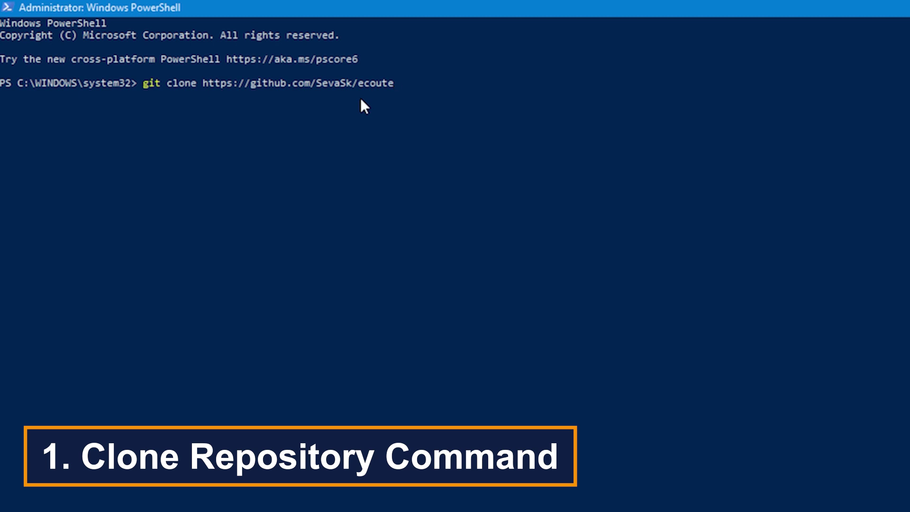
key(Return)
text(cd ecoute)
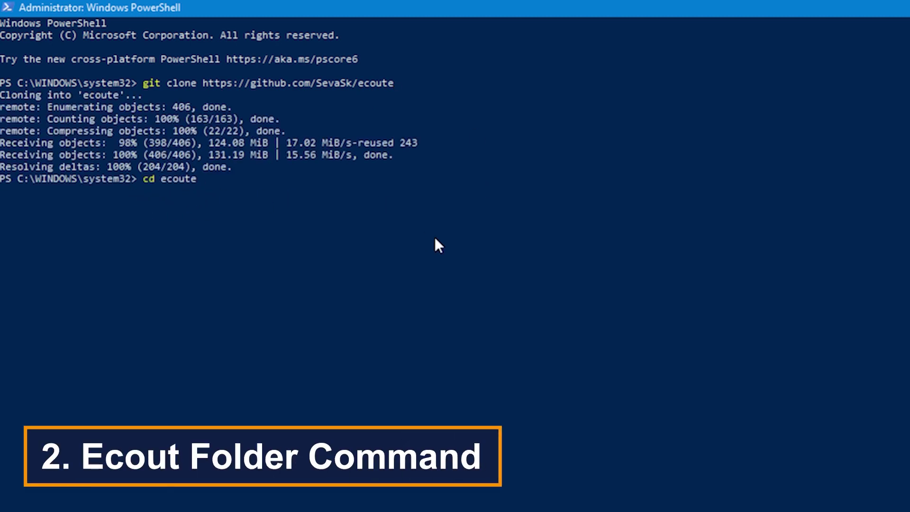
key(Return)
text(pip install -r requirements.txt)
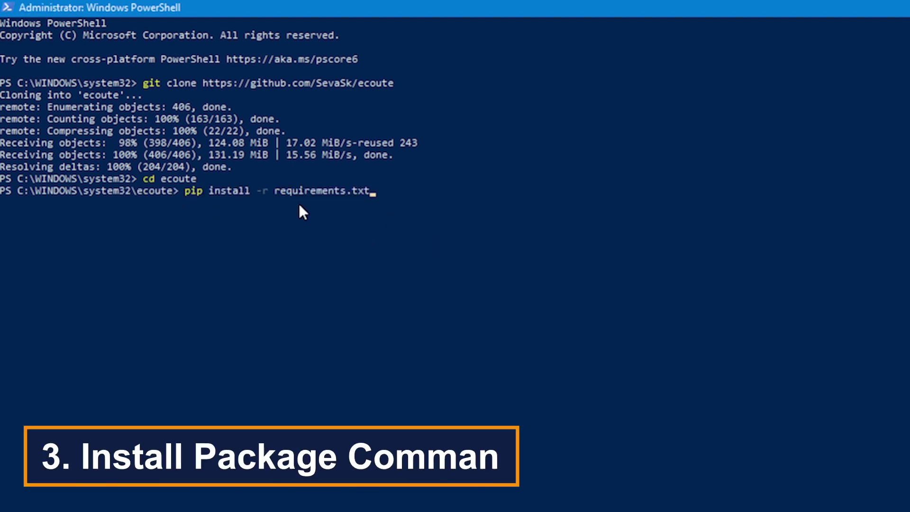
key(Return)
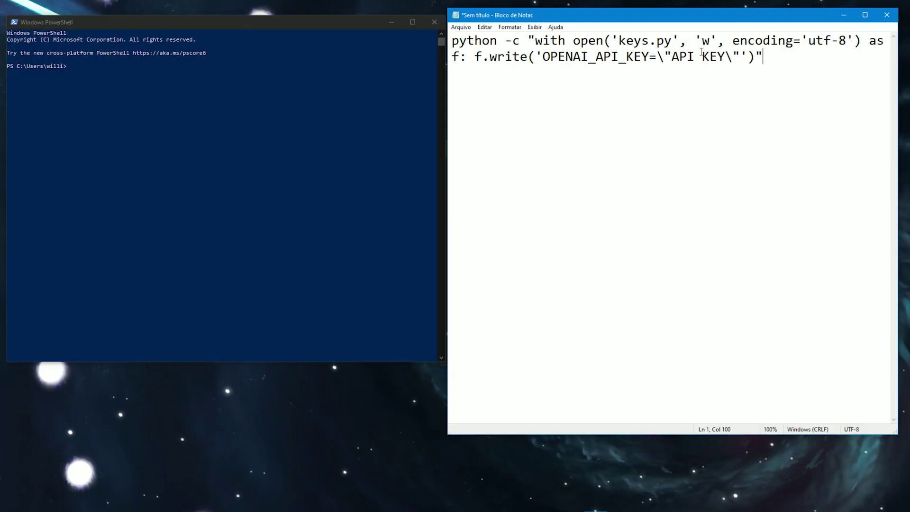
mouse_move(671, 56)
mouse_down()
mouse_move(725, 58)
mouse_move(728, 69)
mouse_up()
drag(671, 57, 725, 57)
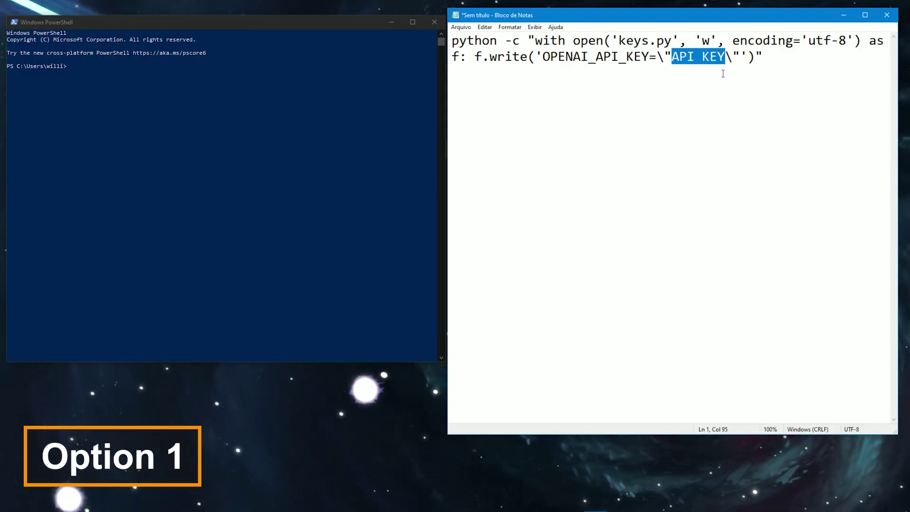
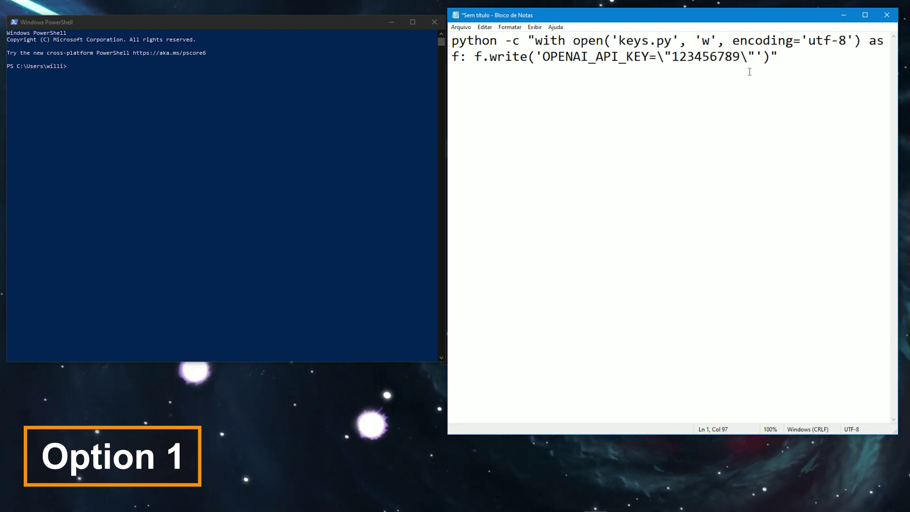
drag(778, 58, 451, 41)
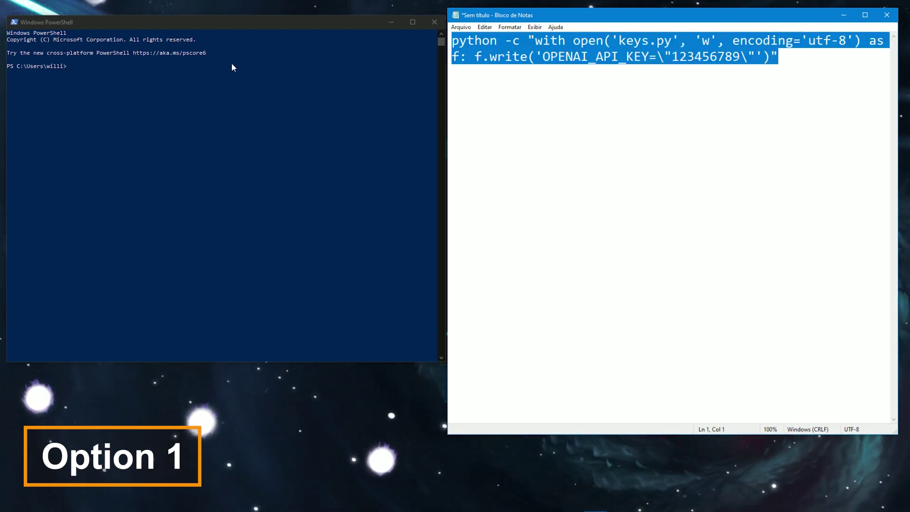
right_click(570, 41)
click(587, 73)
right_click(105, 71)
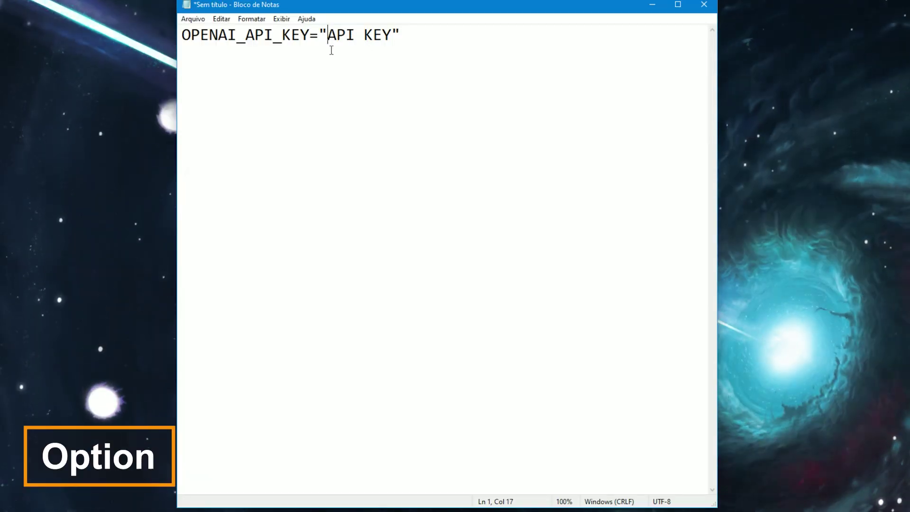
drag(331, 49, 391, 38)
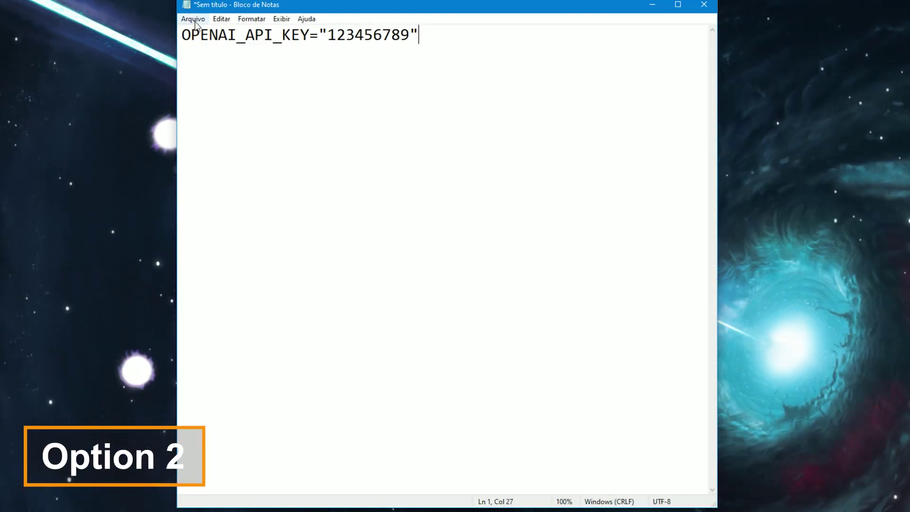
Step: Save As from Notepad, browsing through C:\Windows\System32 to the ecoute folder
click(196, 23)
click(208, 74)
double_click(353, 142)
scroll(346, 161, down, 10)
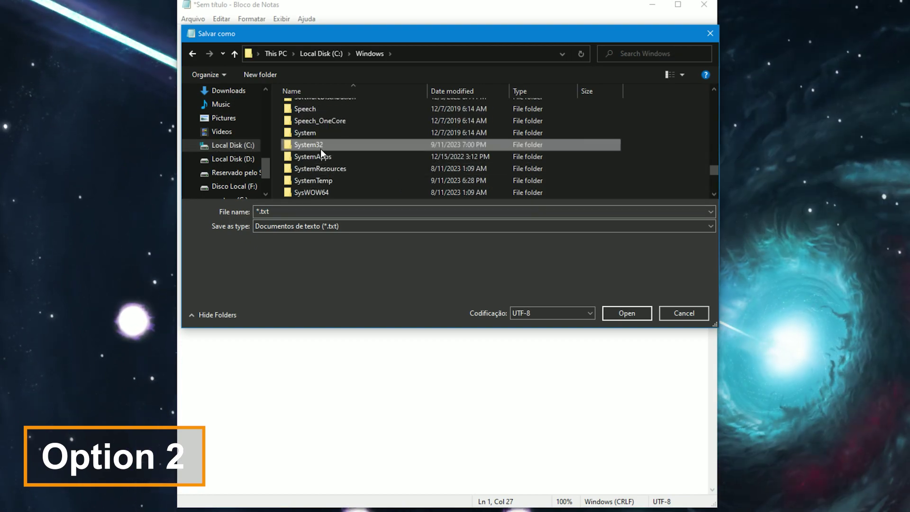
double_click(321, 147)
scroll(357, 155, down, 5)
scroll(358, 155, down, 2)
double_click(338, 117)
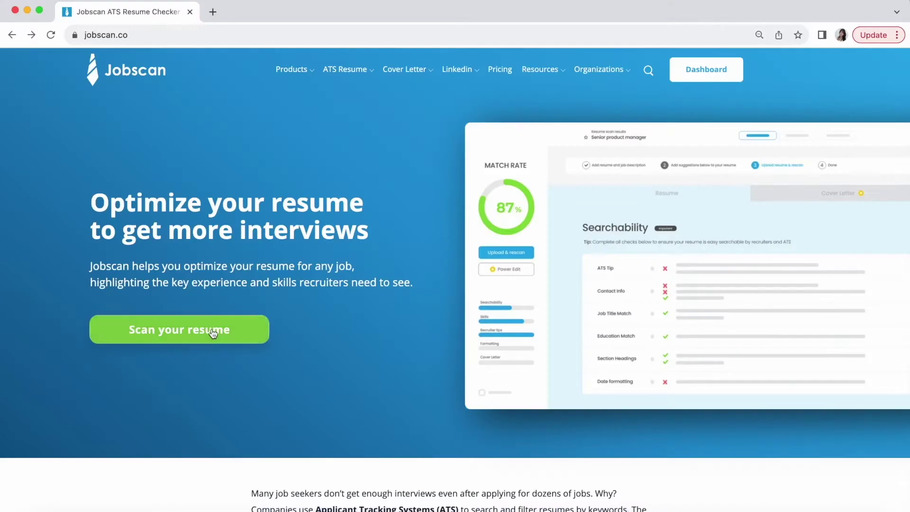
Step: Upload the resume PDF, add the Content Creator sample job description, and scan
click(213, 328)
scroll(212, 332, down, 5)
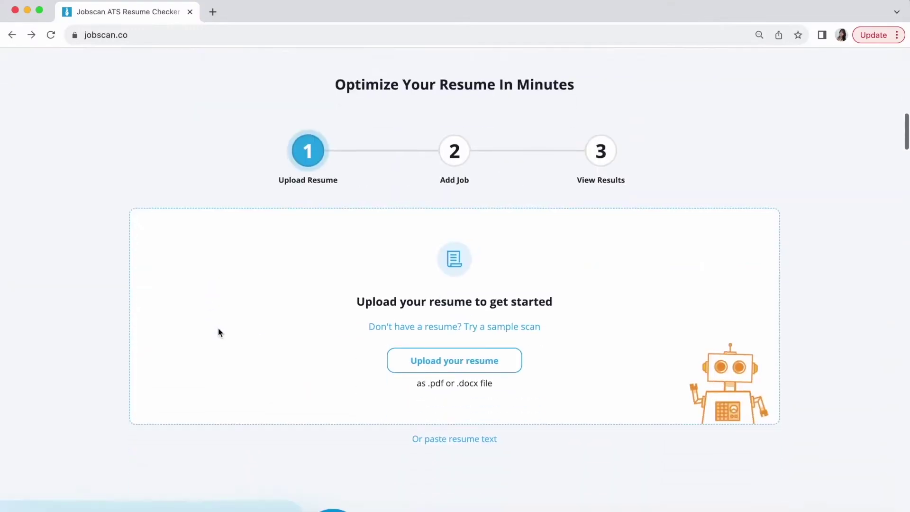
click(403, 361)
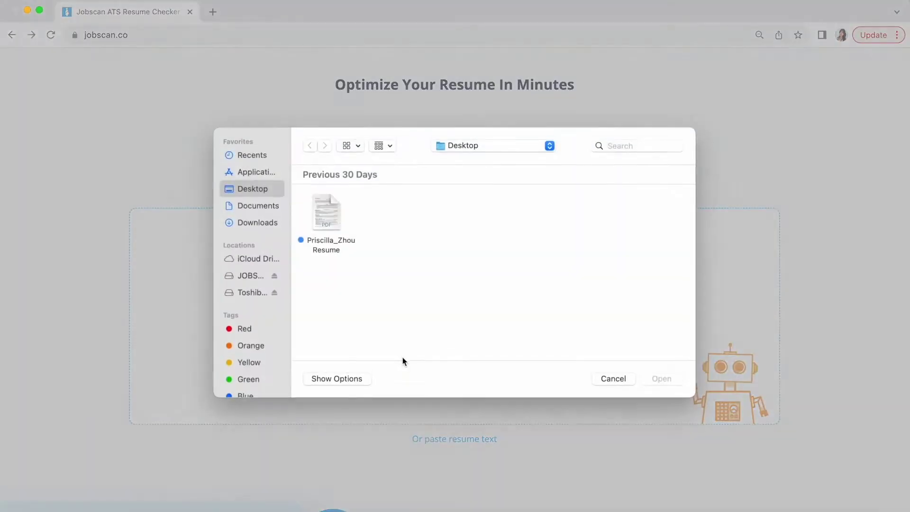
double_click(320, 243)
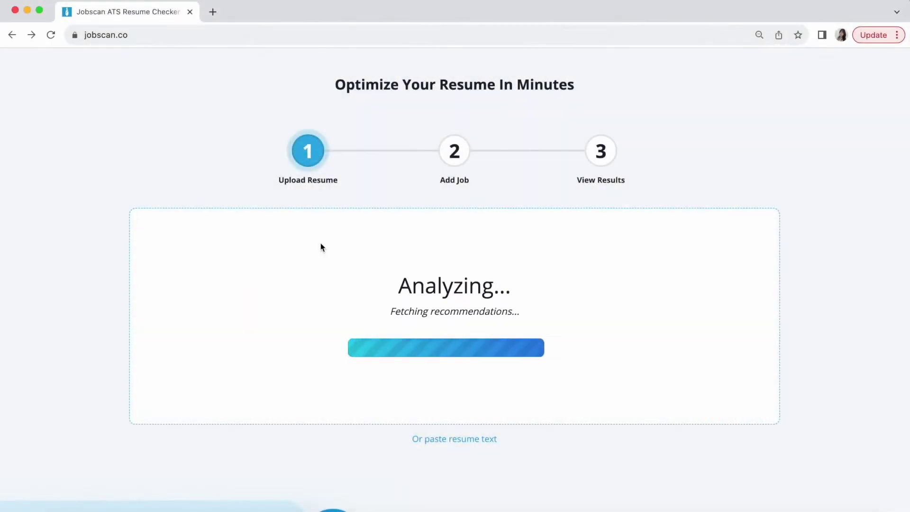
click(595, 287)
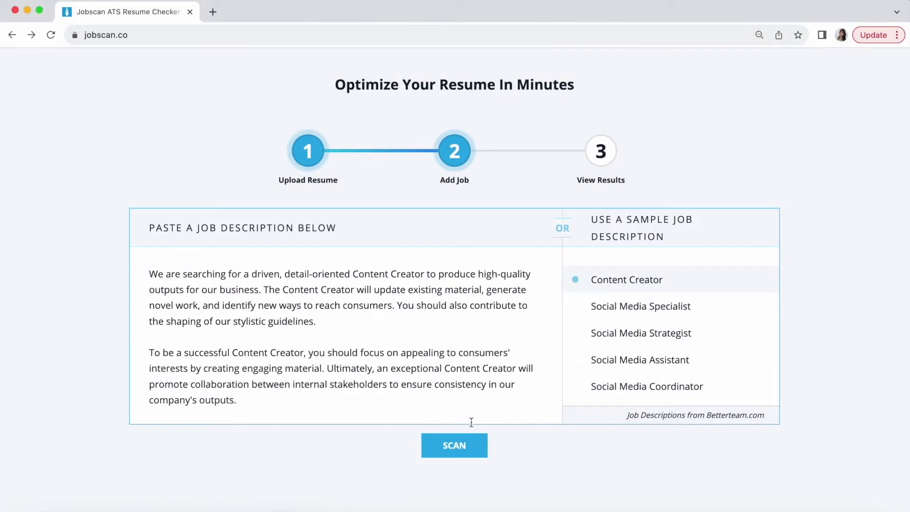
click(455, 447)
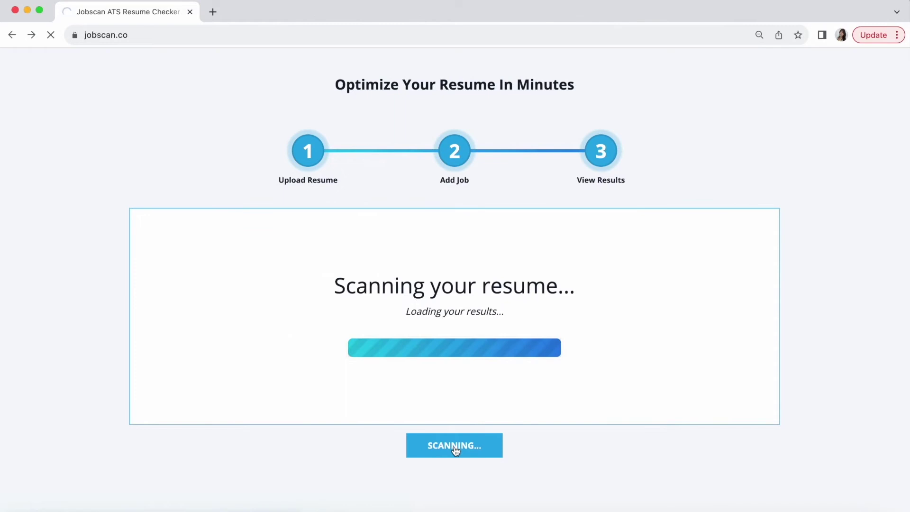
scroll(894, 357, down, 5)
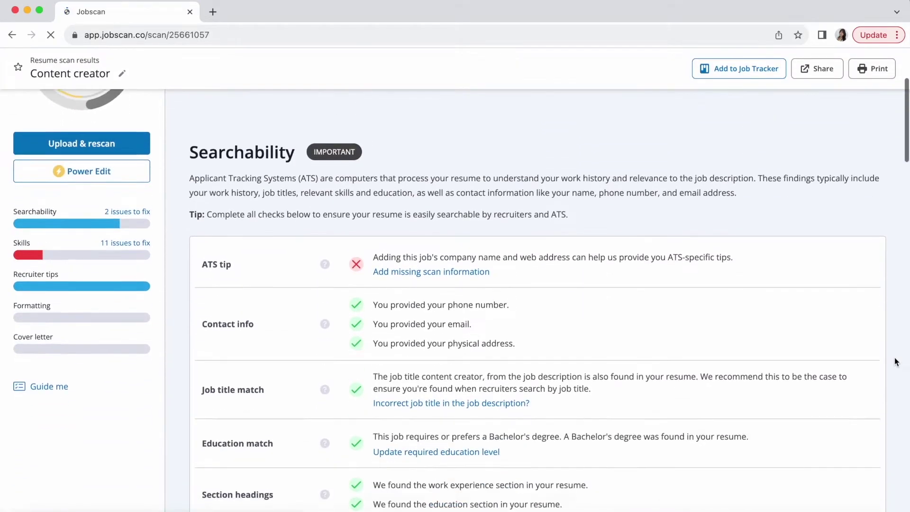
scroll(894, 358, down, 3)
scroll(894, 358, down, 3)
scroll(893, 359, down, 3)
scroll(894, 358, down, 3)
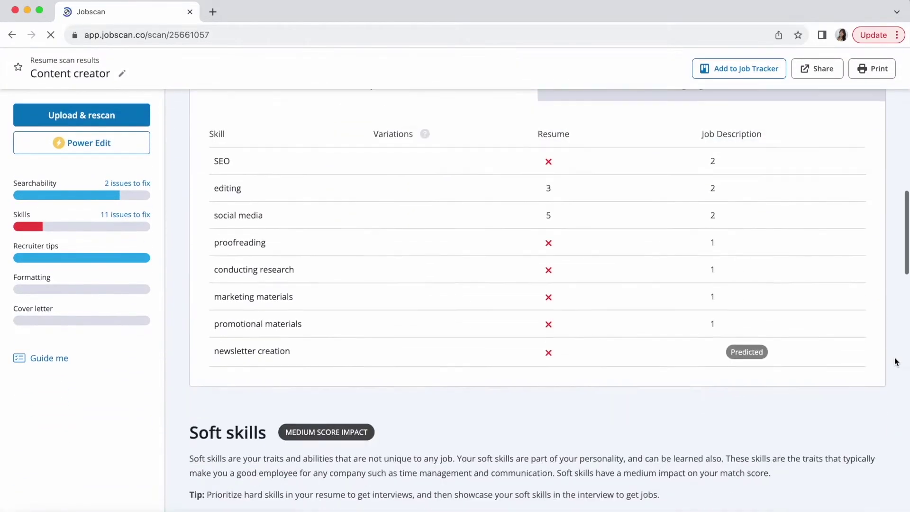
scroll(894, 358, down, 3)
scroll(894, 361, down, 3)
scroll(894, 362, down, 3)
scroll(894, 362, down, 2)
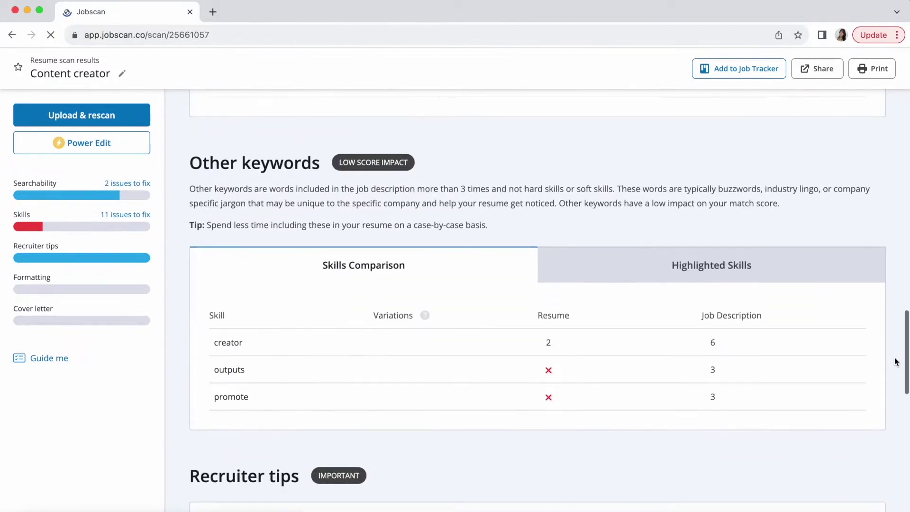
scroll(894, 361, down, 2)
scroll(894, 362, down, 3)
scroll(894, 361, down, 4)
scroll(893, 361, up, 15)
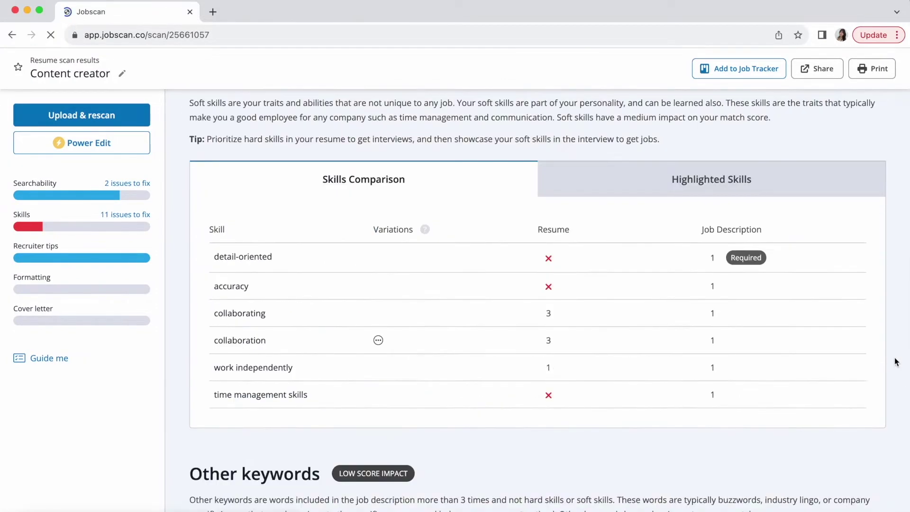
scroll(894, 362, up, 4)
scroll(894, 362, up, 5)
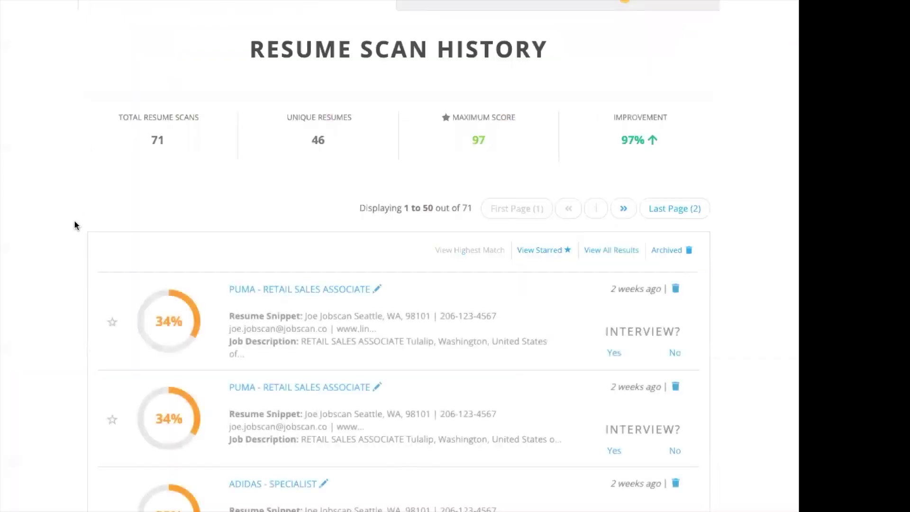
Step: Scroll through the Resume Scan History reviewing past job scans and match scores
scroll(74, 219, down, 2)
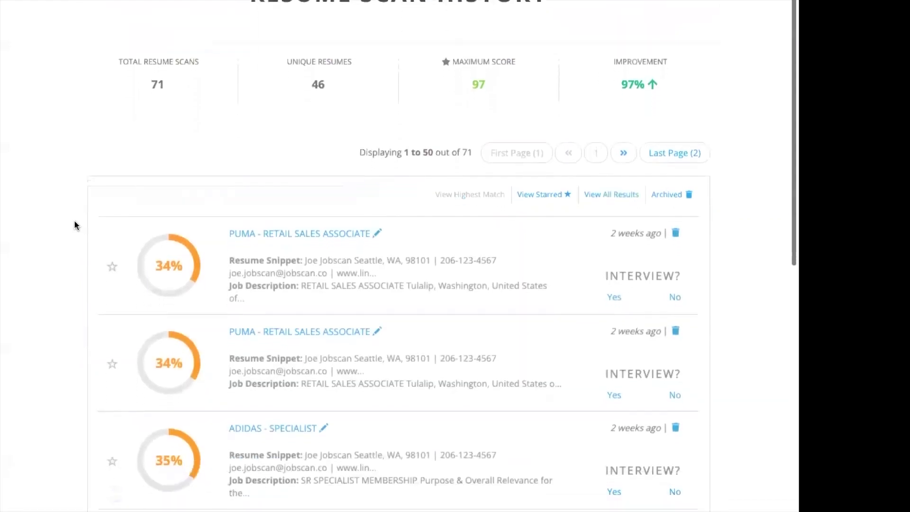
scroll(73, 219, down, 1)
scroll(74, 219, down, 1)
scroll(75, 221, down, 1)
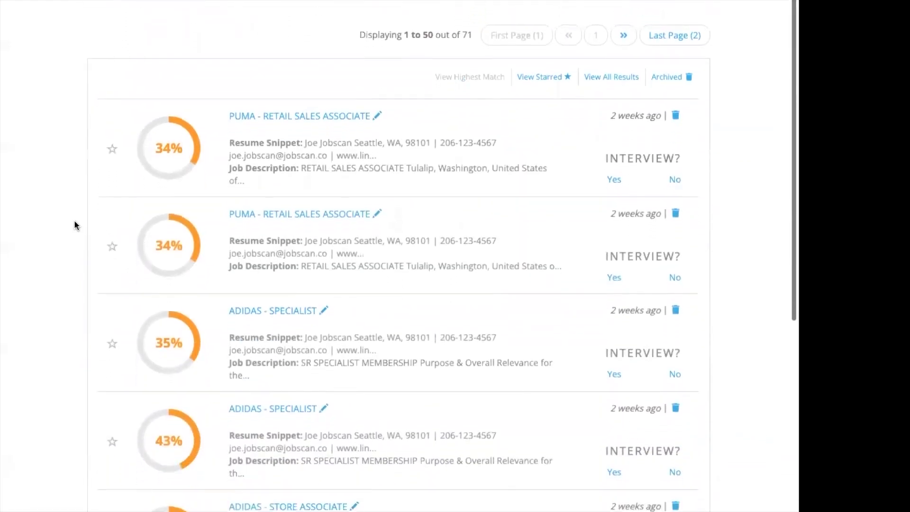
scroll(74, 222, down, 1)
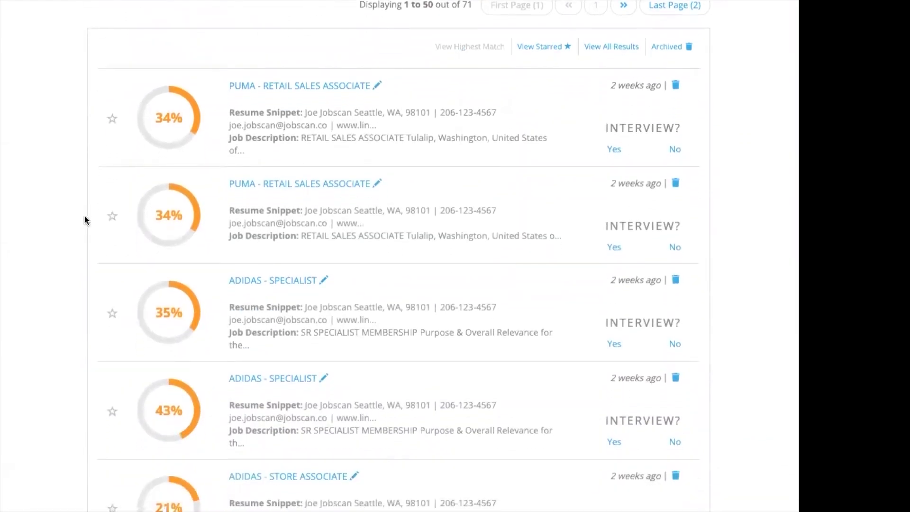
scroll(85, 220, down, 1)
scroll(86, 219, down, 1)
scroll(86, 220, down, 2)
scroll(85, 219, down, 2)
scroll(85, 220, down, 3)
scroll(85, 220, down, 2)
scroll(85, 219, down, 2)
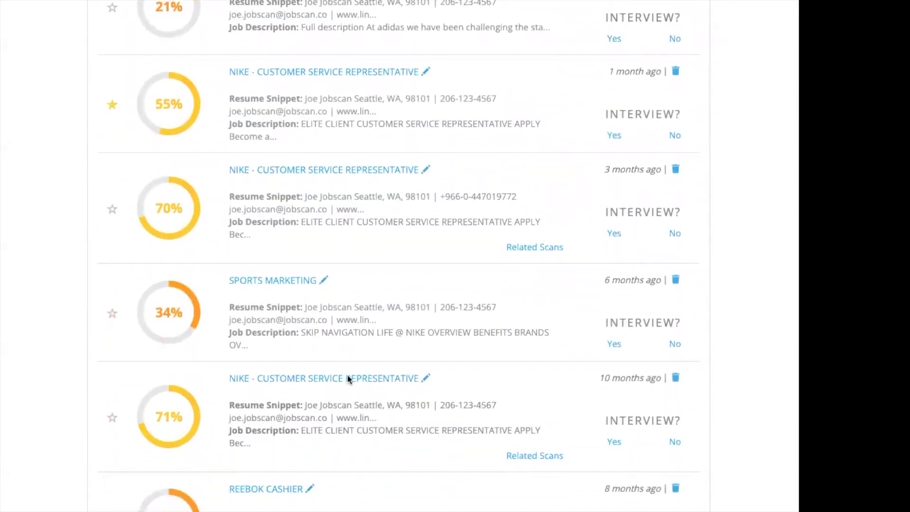
scroll(392, 376, up, 1)
scroll(391, 375, up, 1)
scroll(390, 375, up, 4)
scroll(390, 374, up, 2)
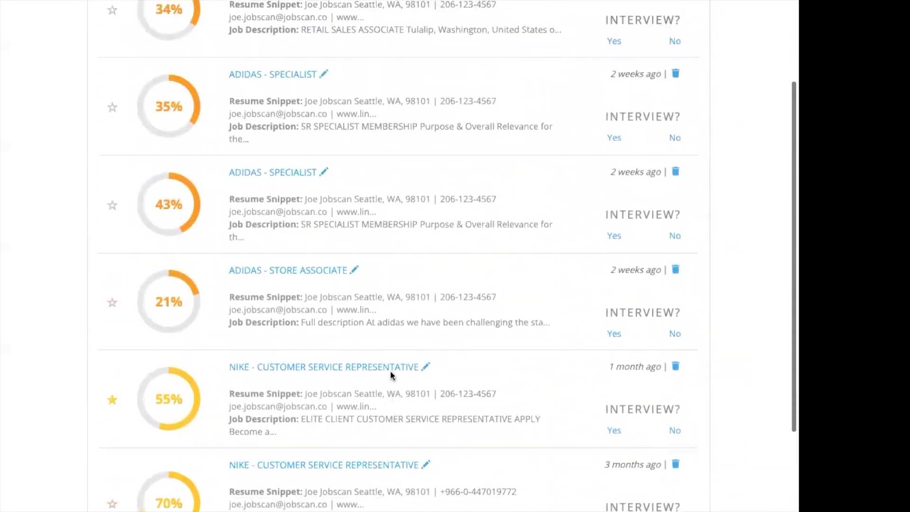
scroll(390, 375, up, 1)
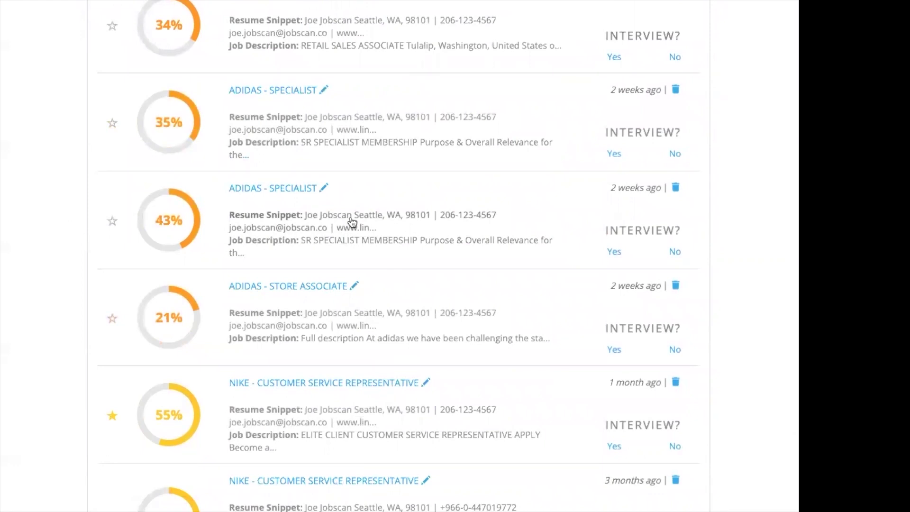
scroll(352, 222, up, 5)
scroll(352, 222, up, 3)
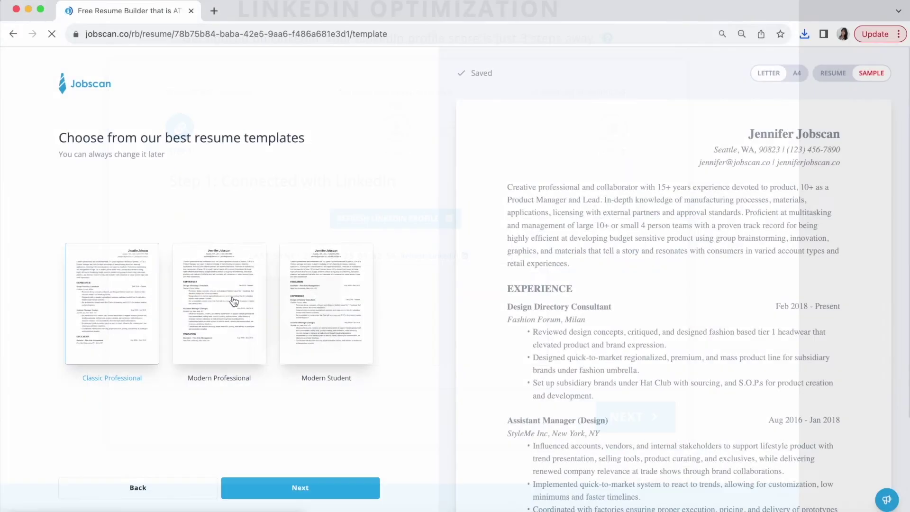
Step: Advance the resume builder through Profile, Basics, Experience, Education, Additional, then Save & View
click(353, 495)
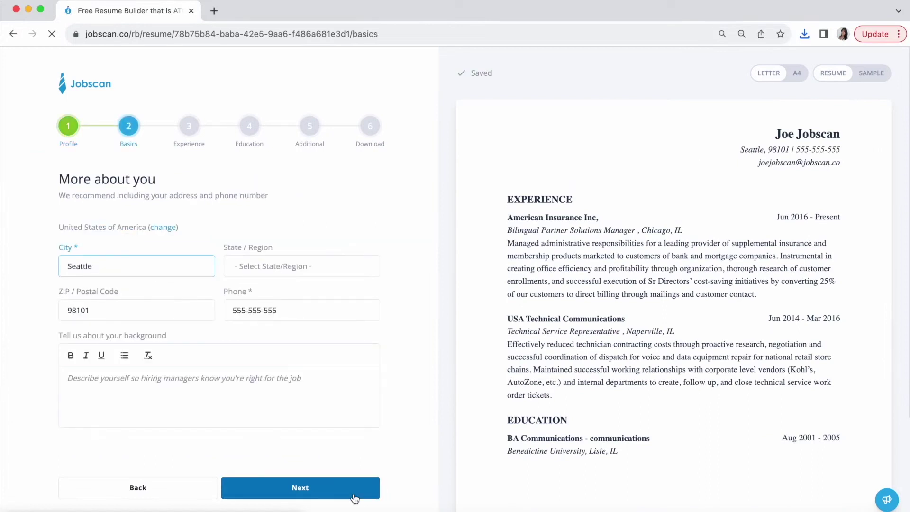
click(353, 497)
click(354, 497)
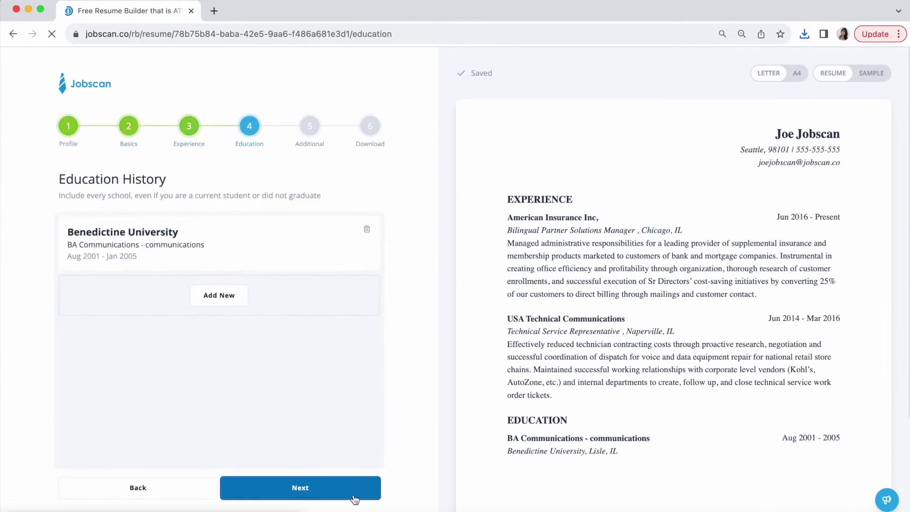
click(354, 498)
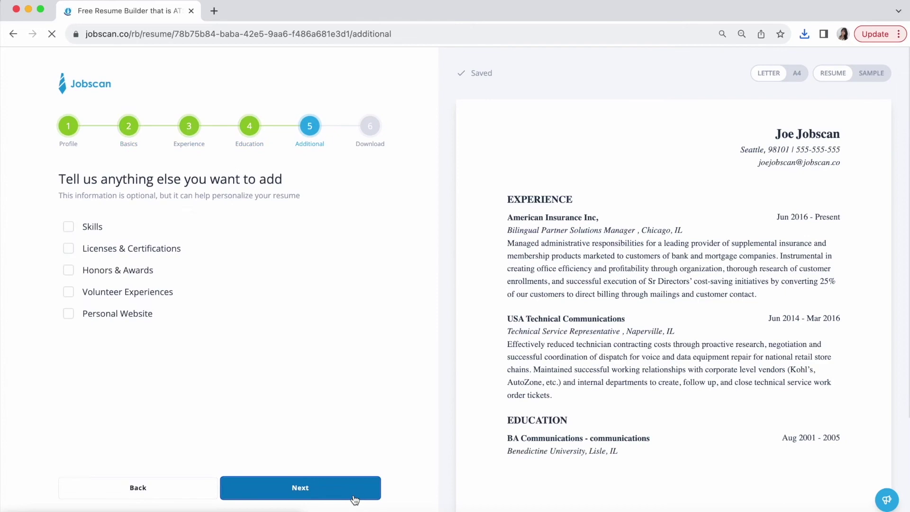
click(354, 499)
click(217, 442)
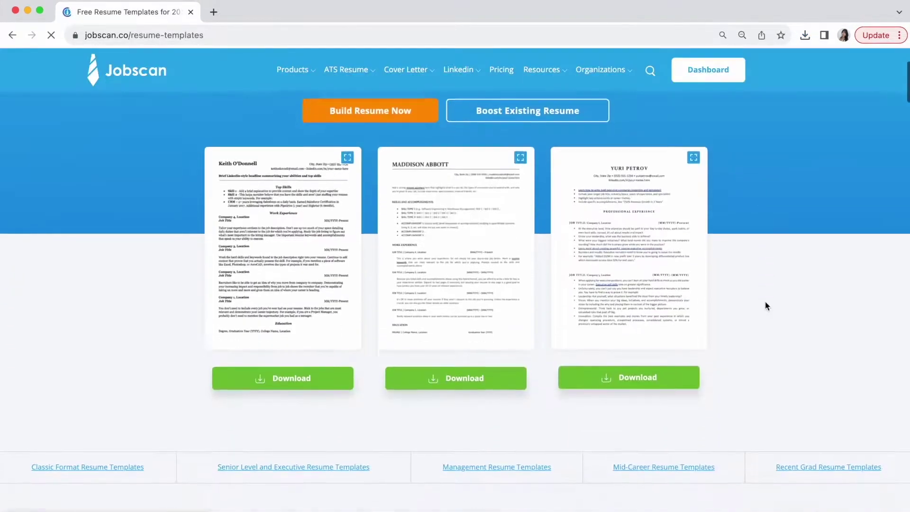
Step: Browse the free downloadable resume templates page
scroll(766, 305, down, 3)
scroll(766, 305, down, 3)
scroll(765, 304, down, 1)
scroll(766, 305, down, 5)
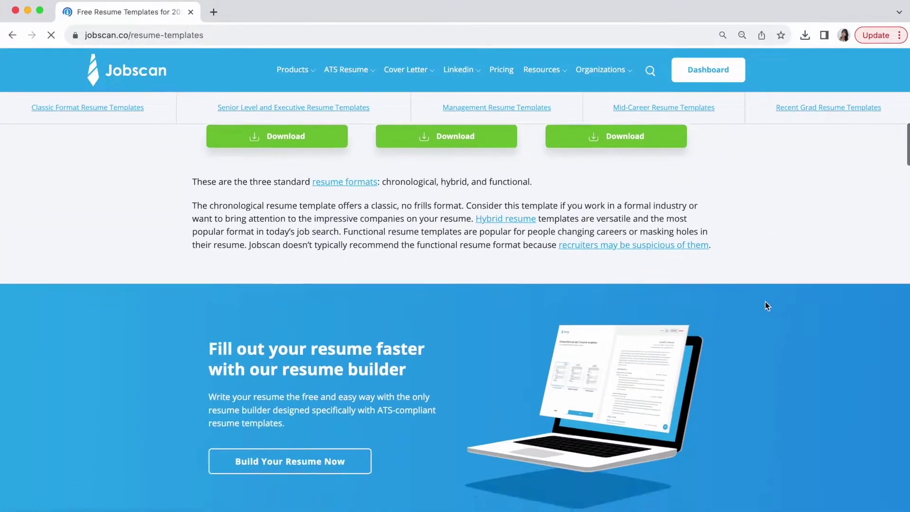
scroll(764, 301, down, 8)
scroll(764, 301, down, 4)
scroll(765, 301, down, 6)
scroll(765, 301, down, 6)
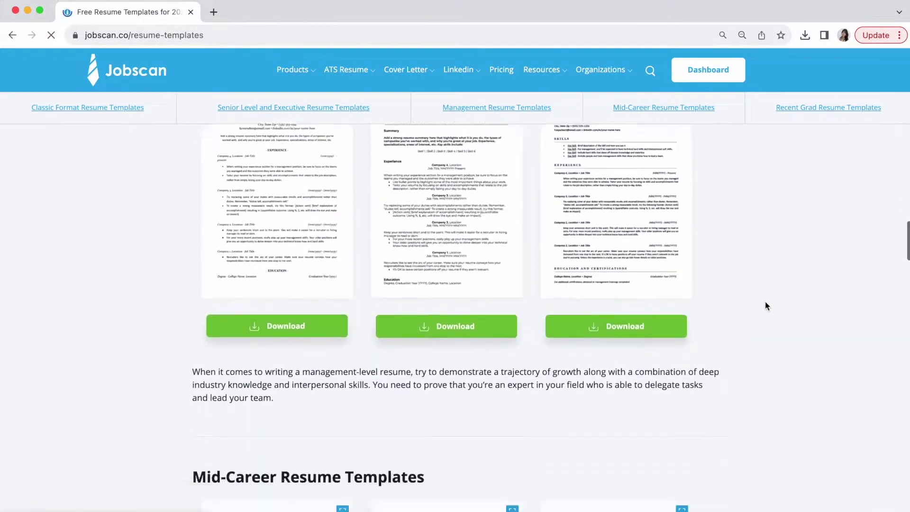
scroll(765, 301, down, 5)
scroll(764, 301, down, 6)
scroll(529, 396, up, 5)
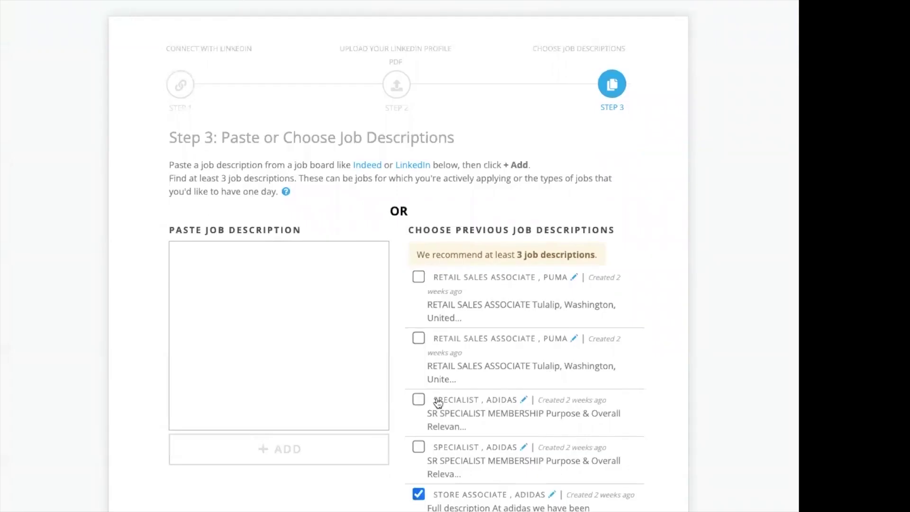
Step: Select the Adidas Specialist and Puma Retail Sales Associate descriptions, then highlight the report's profile-views sentence
click(419, 448)
click(418, 327)
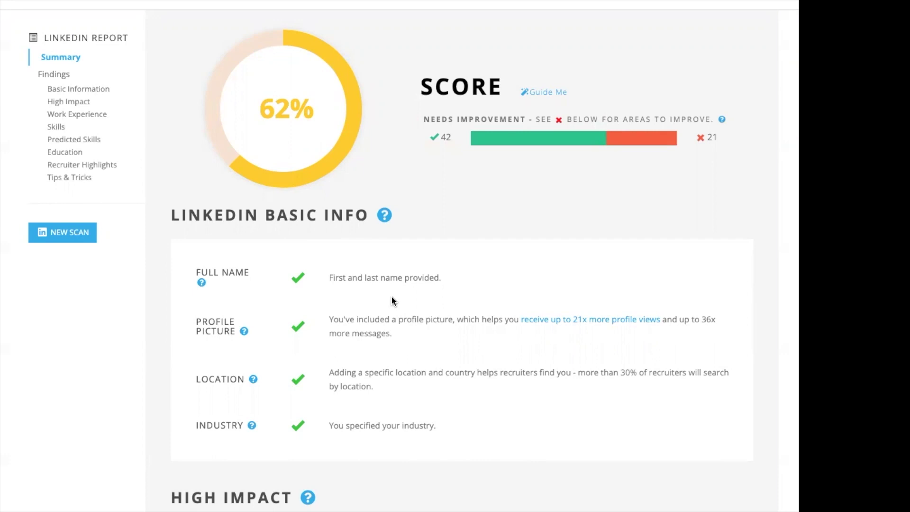
drag(485, 318, 392, 334)
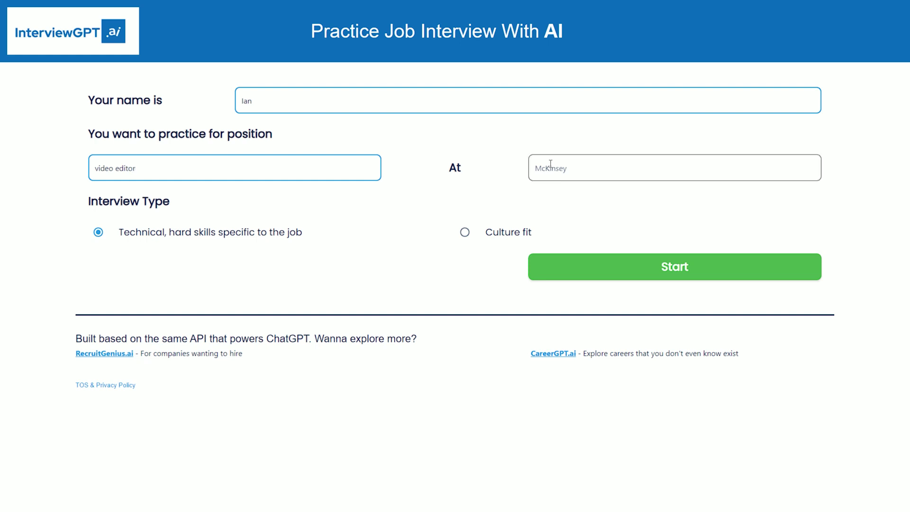
Step: Finish the form and start the Technical practice interview for the video editor role
text(A)
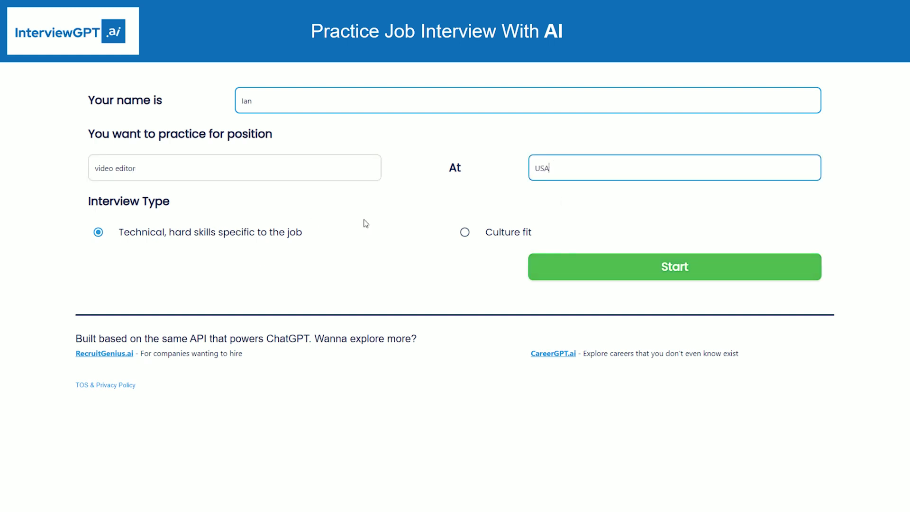
click(628, 266)
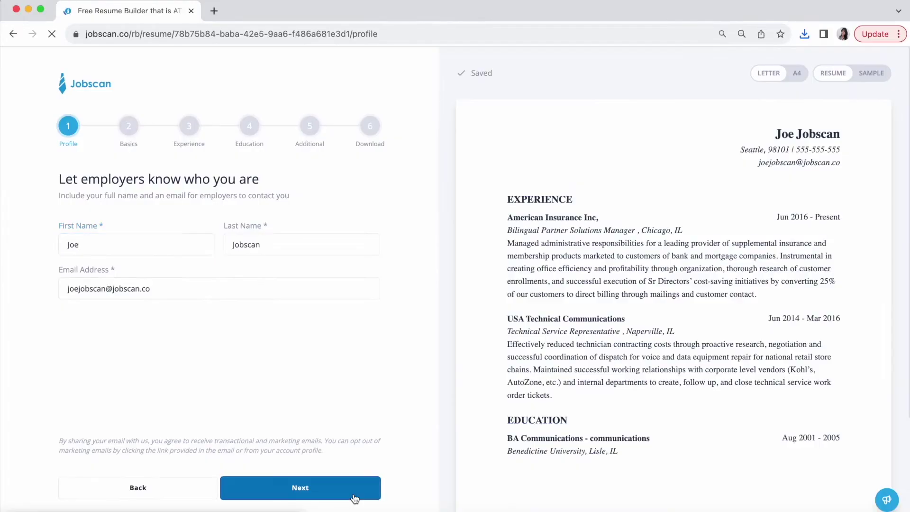
click(354, 498)
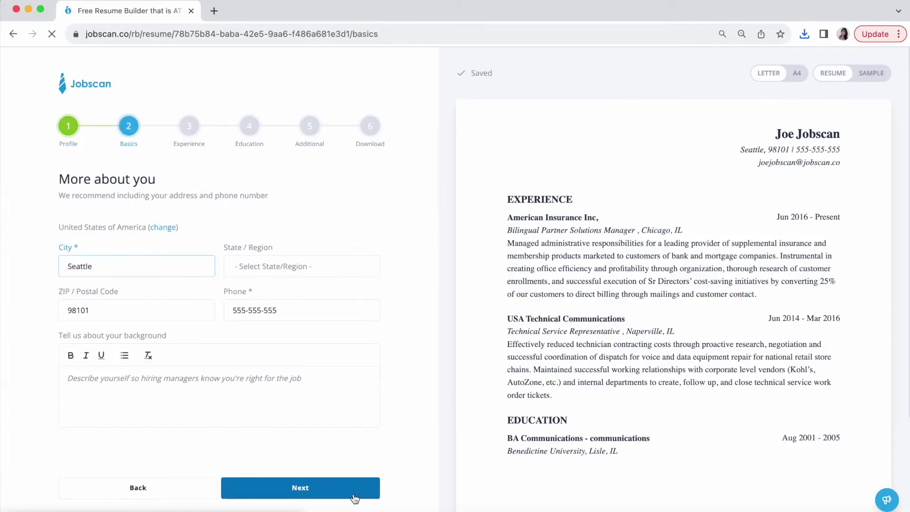
click(354, 498)
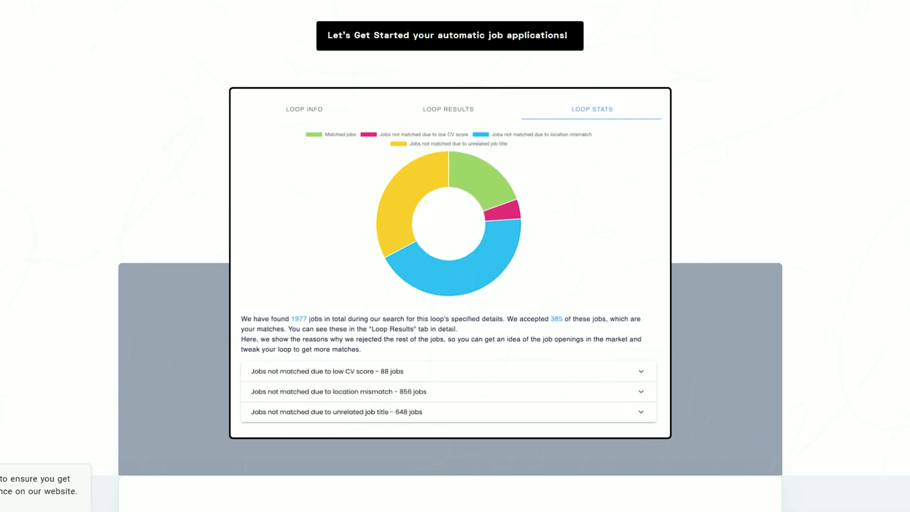